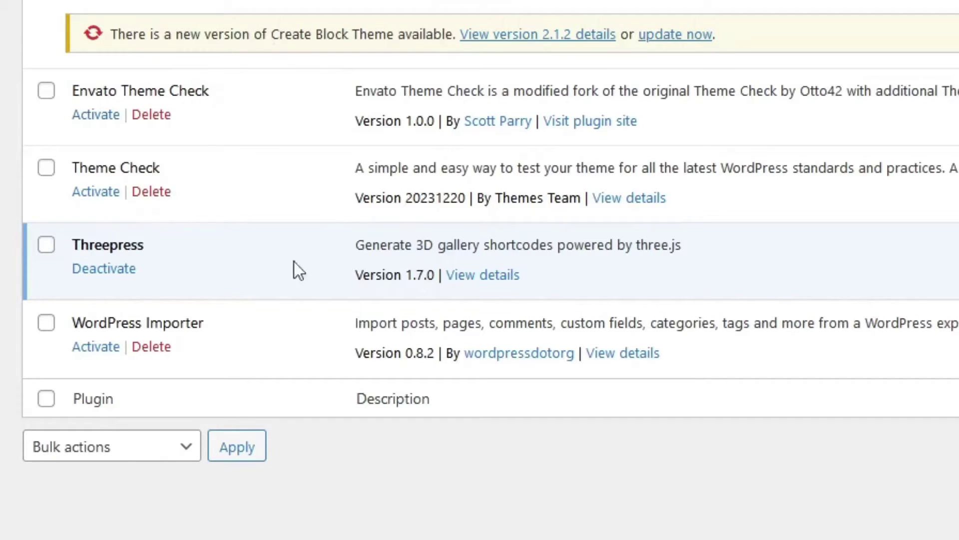
Step: Search the plugin directory for Threepress, confirm it is active, and open its models library
triple_click(378, 245)
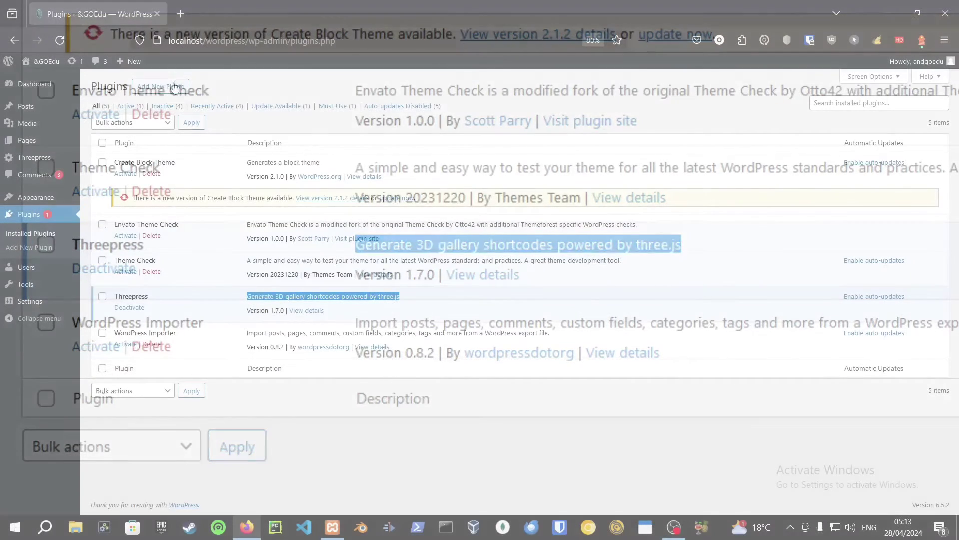
click(174, 89)
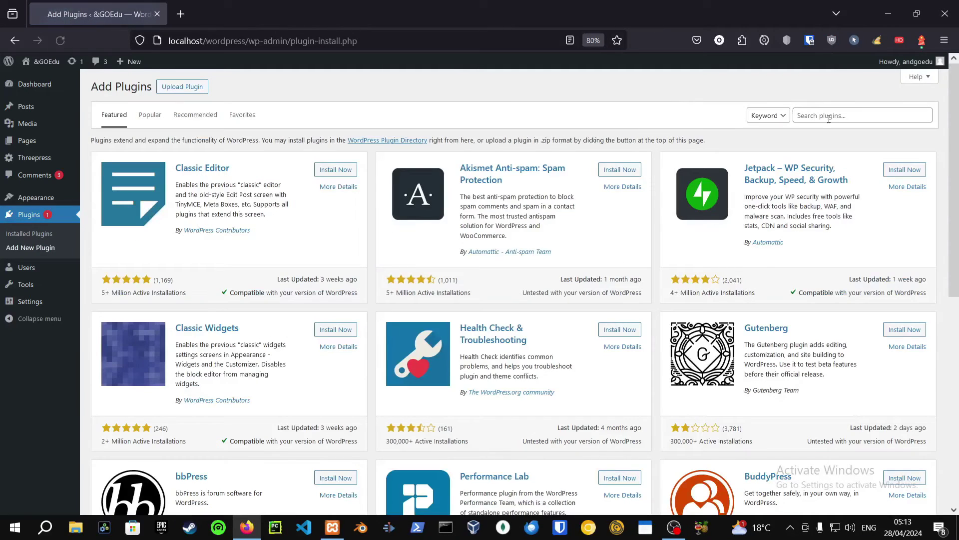
click(830, 116)
text(threepress)
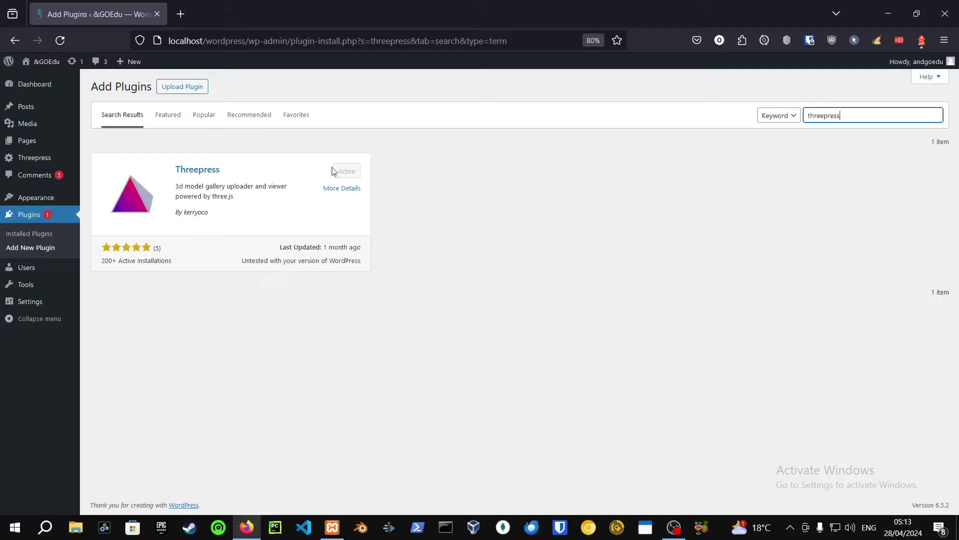
click(38, 161)
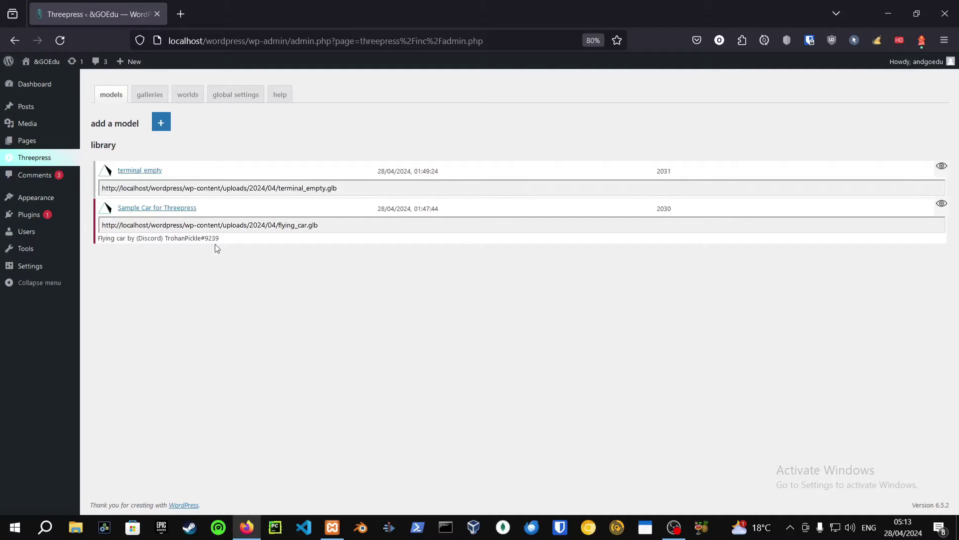
Step: Select the flying car model URL, then select the Sample Car shortcode in the galleries list
triple_click(296, 229)
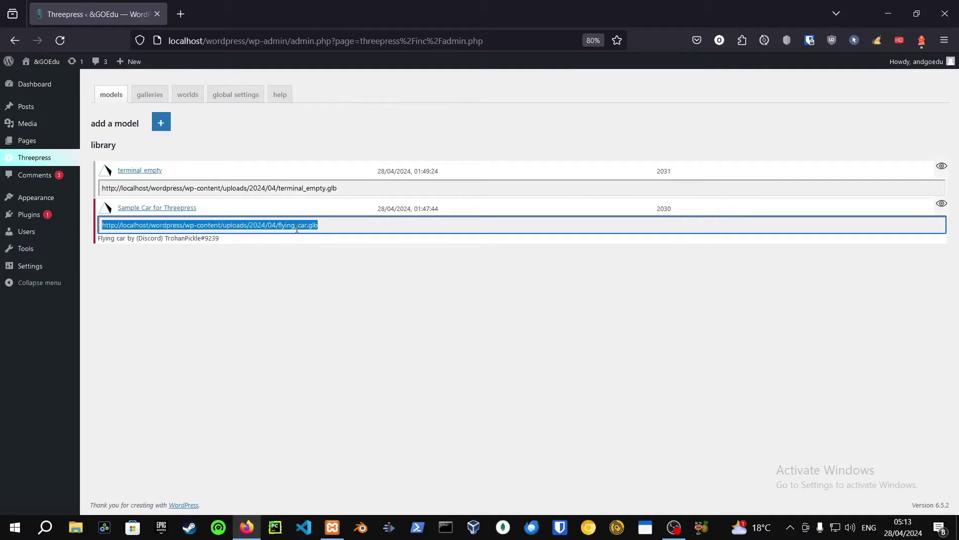
click(152, 97)
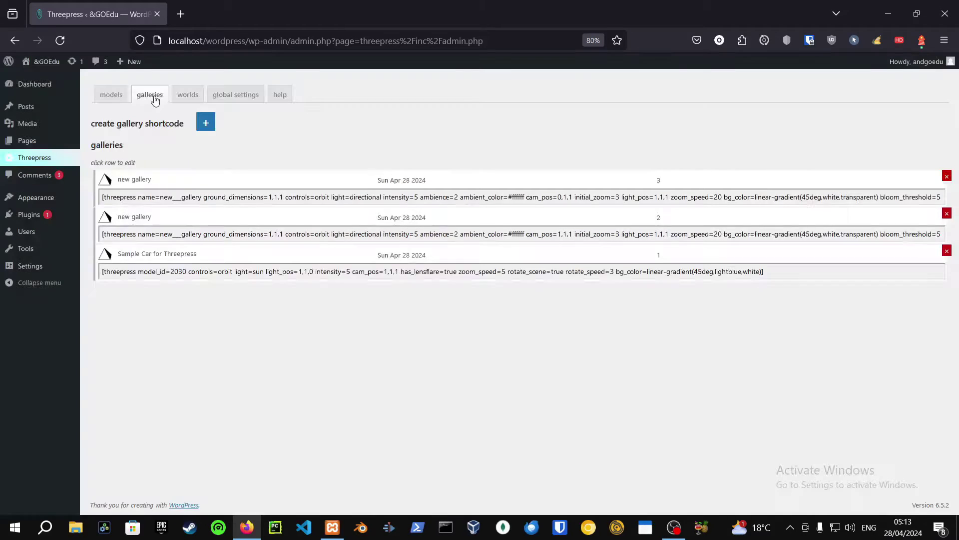
triple_click(263, 273)
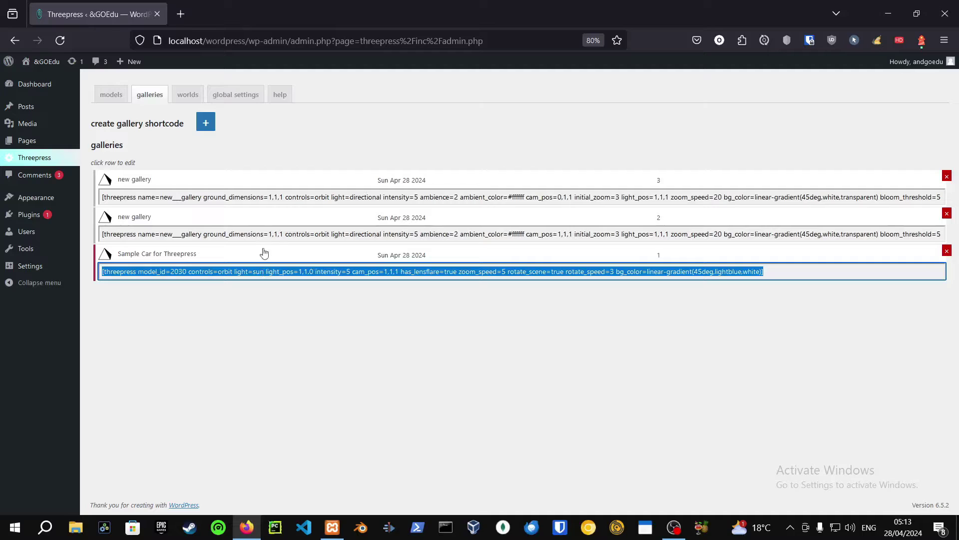
Step: Create a new gallery with the flying_car.glb model and pick the green wallpaper for its ground
click(207, 128)
click(129, 167)
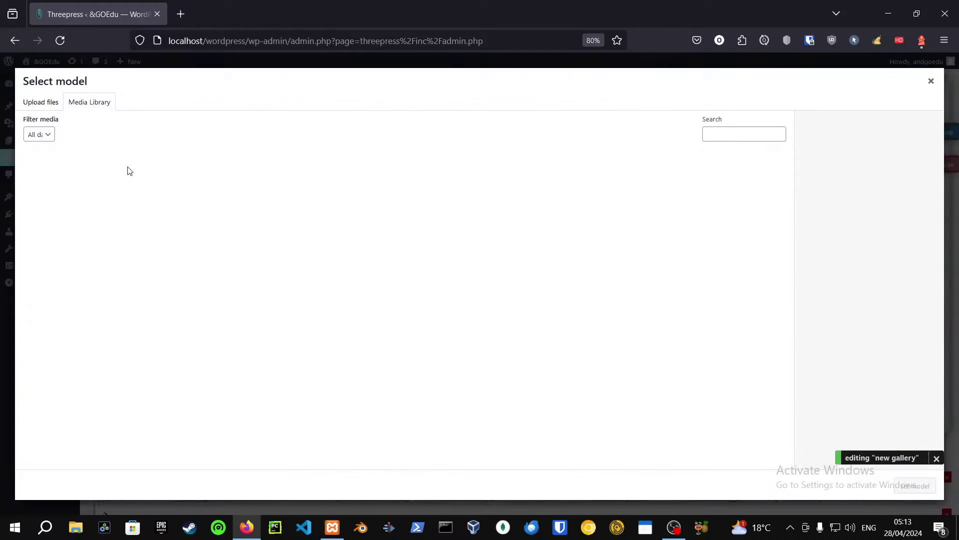
click(59, 184)
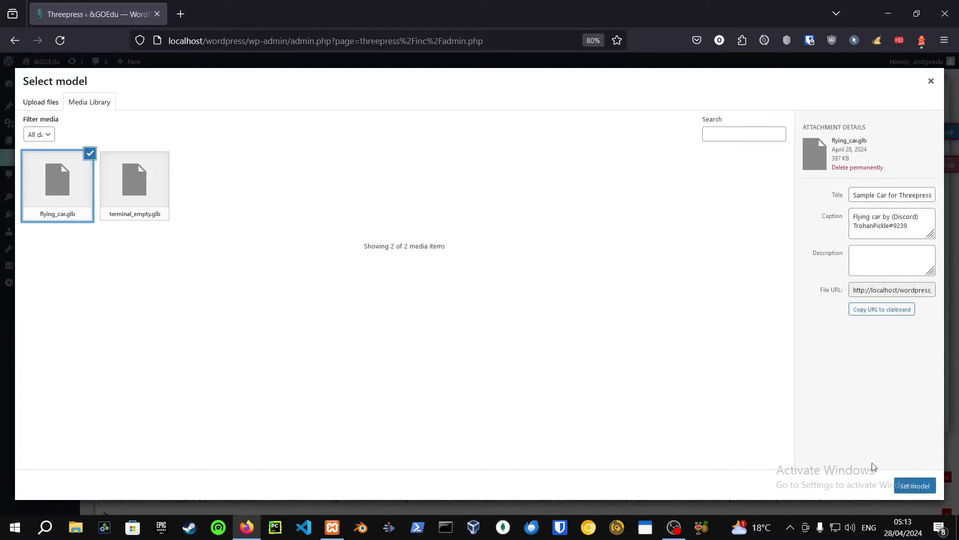
click(916, 486)
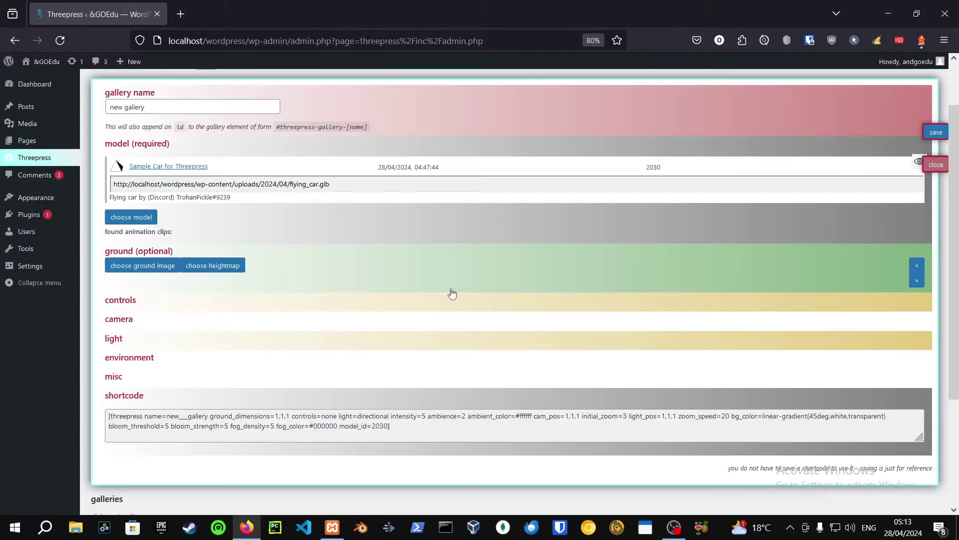
click(159, 269)
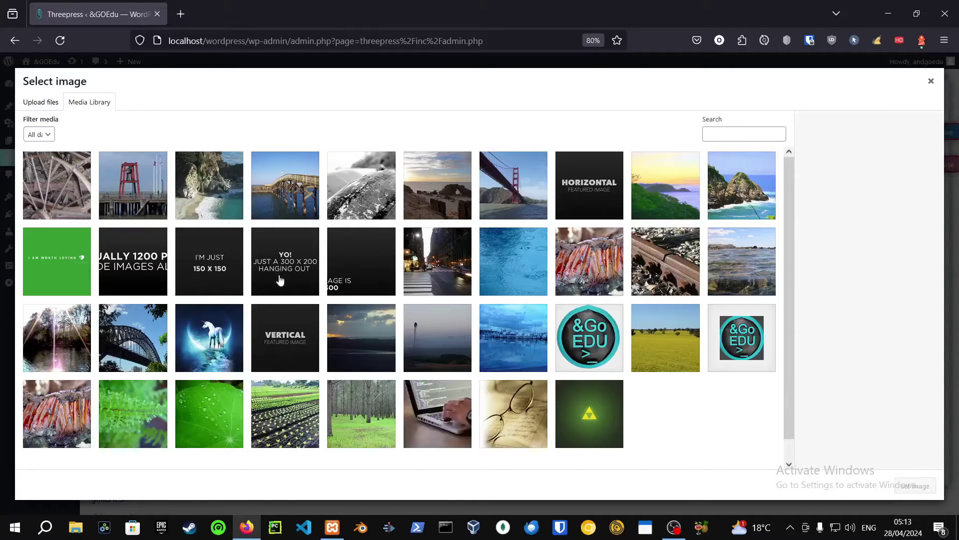
click(51, 274)
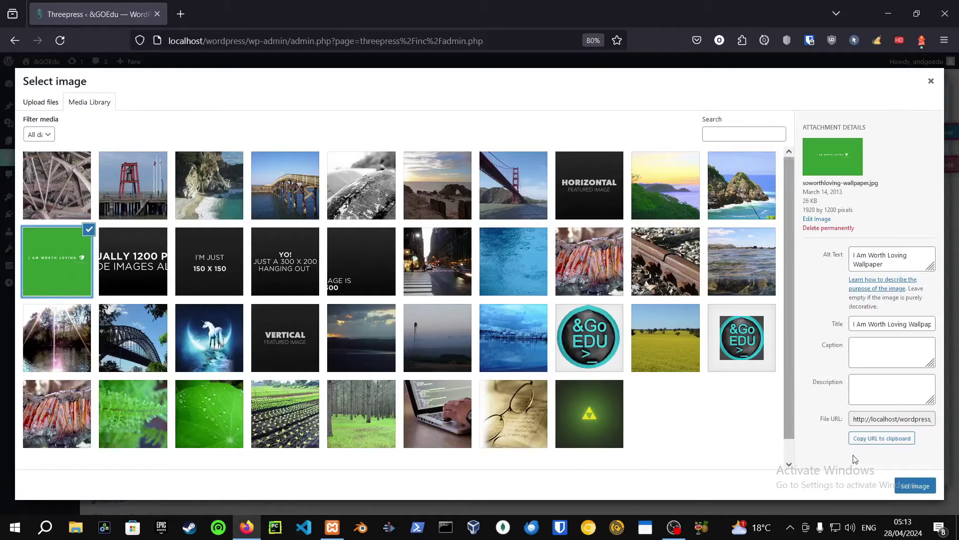
Step: Use the green image as the gallery ground and enable orbit controls
click(914, 485)
click(142, 307)
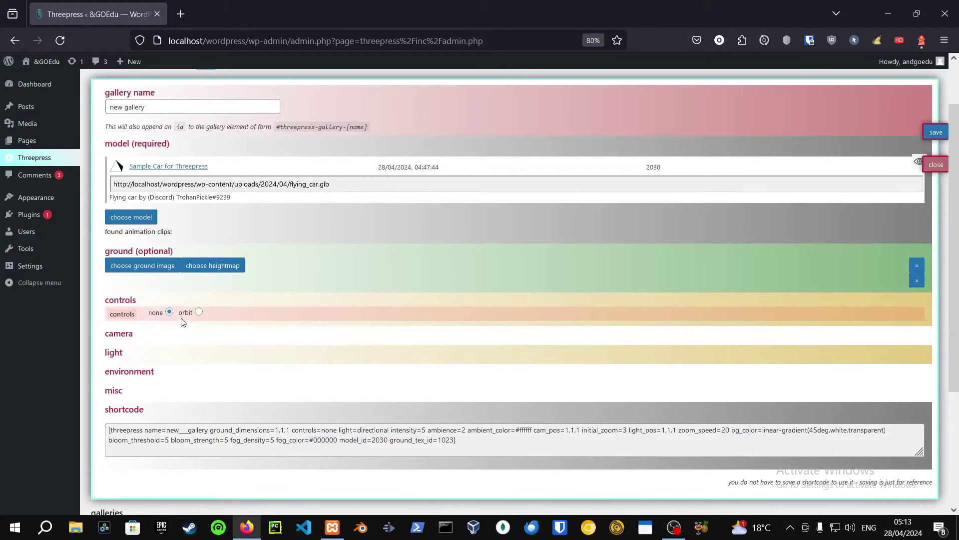
click(199, 313)
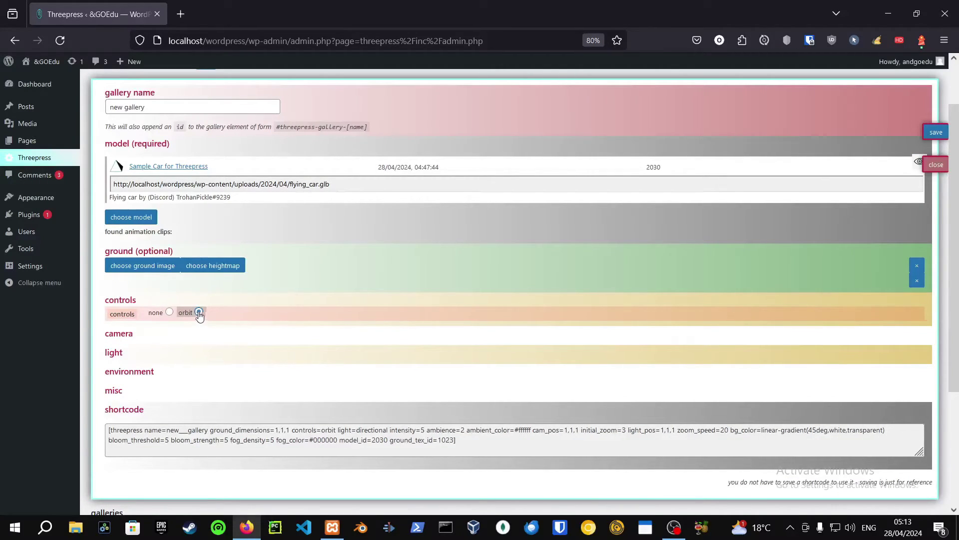
click(119, 338)
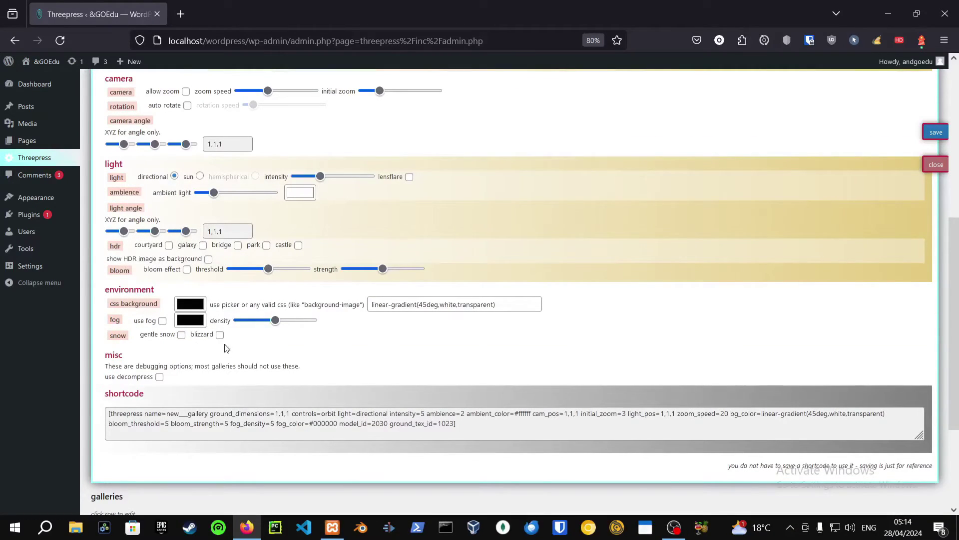
Step: Save the new gallery and select its generated shortcode
click(117, 357)
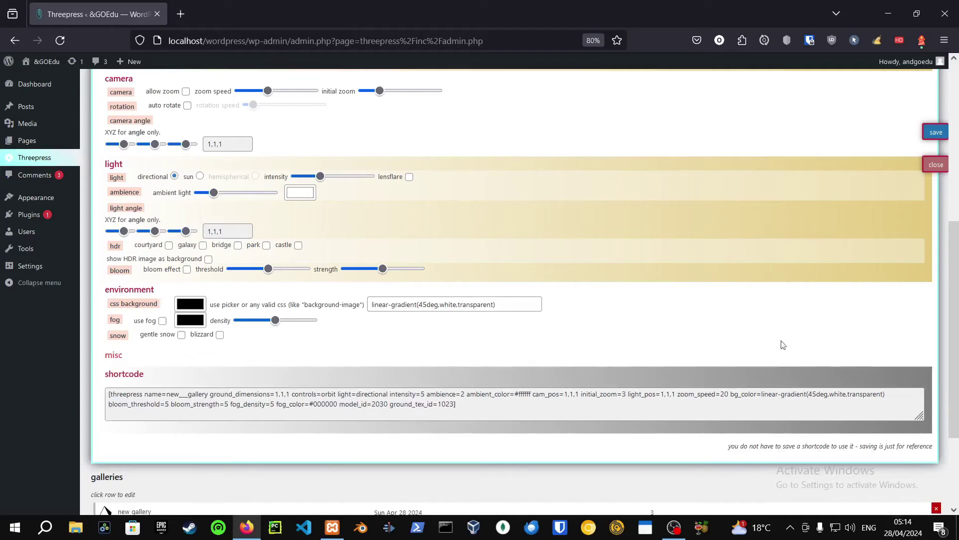
click(939, 133)
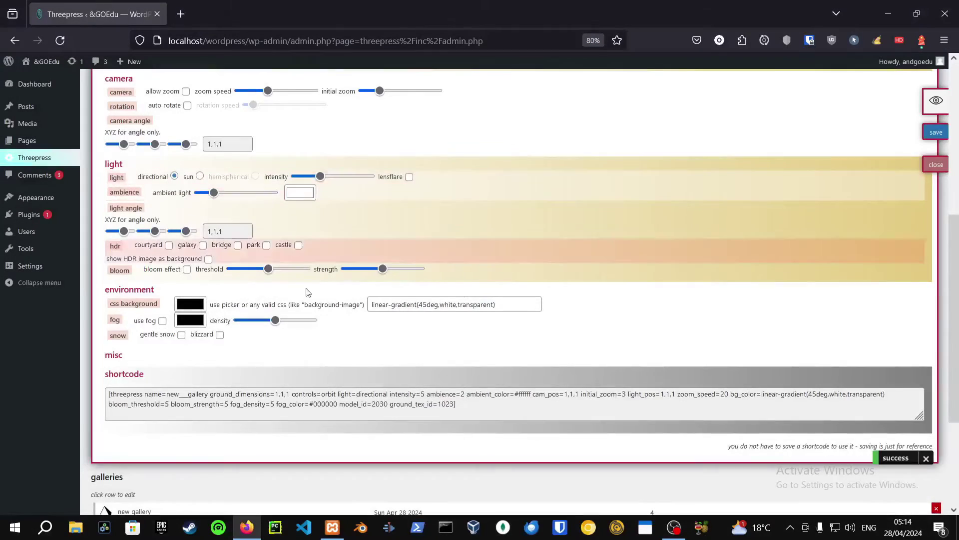
drag(477, 404, 105, 365)
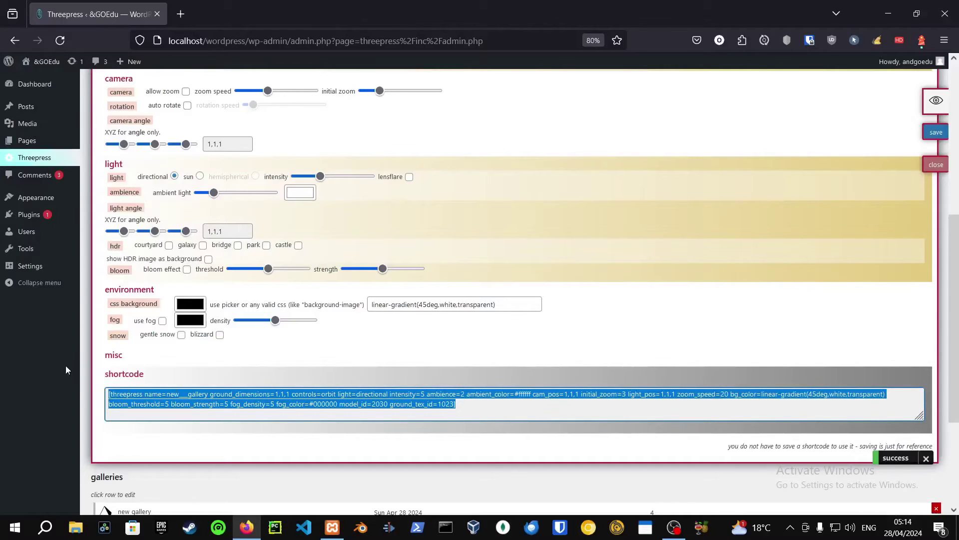
Step: Start a new page titled '3D Gallery'
click(25, 141)
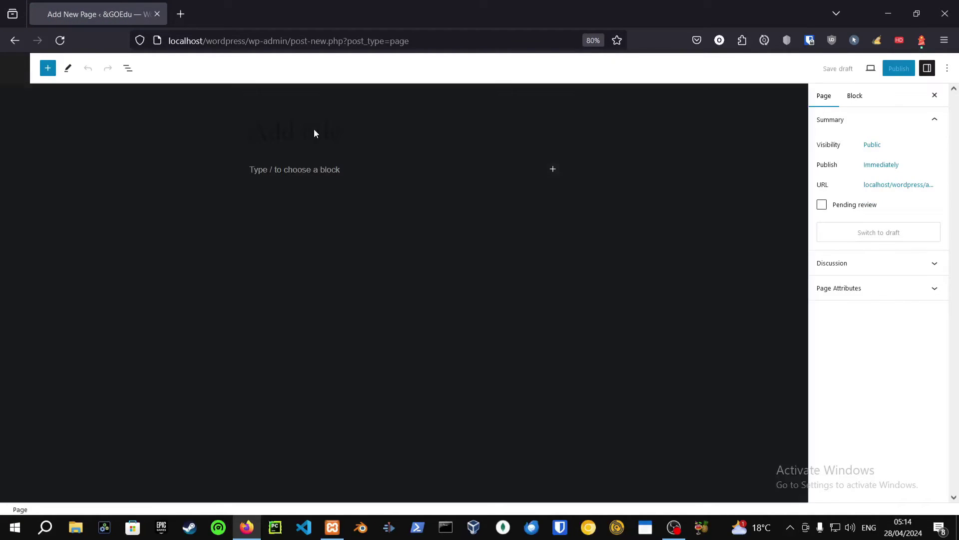
click(313, 129)
text(3D)
text( Gl)
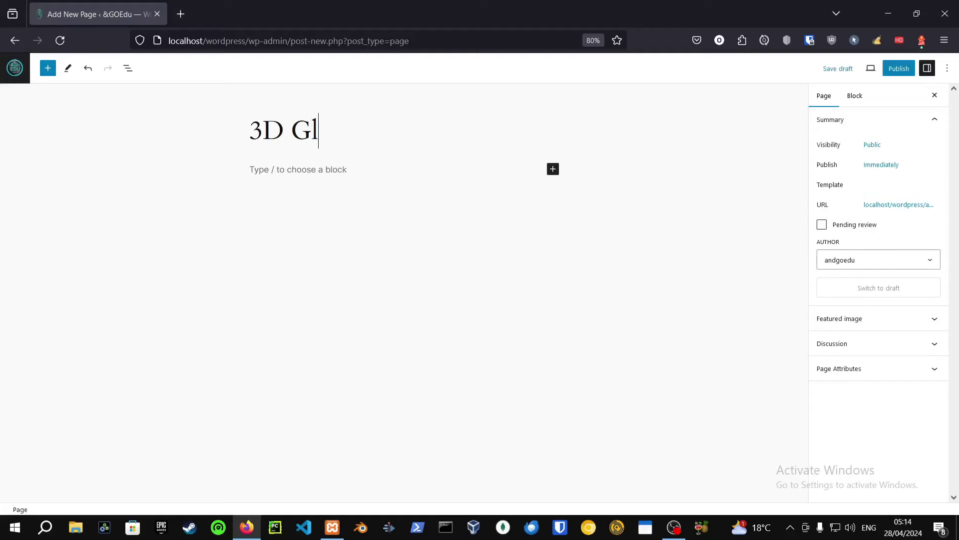
key(BackSpace)
text(allery)
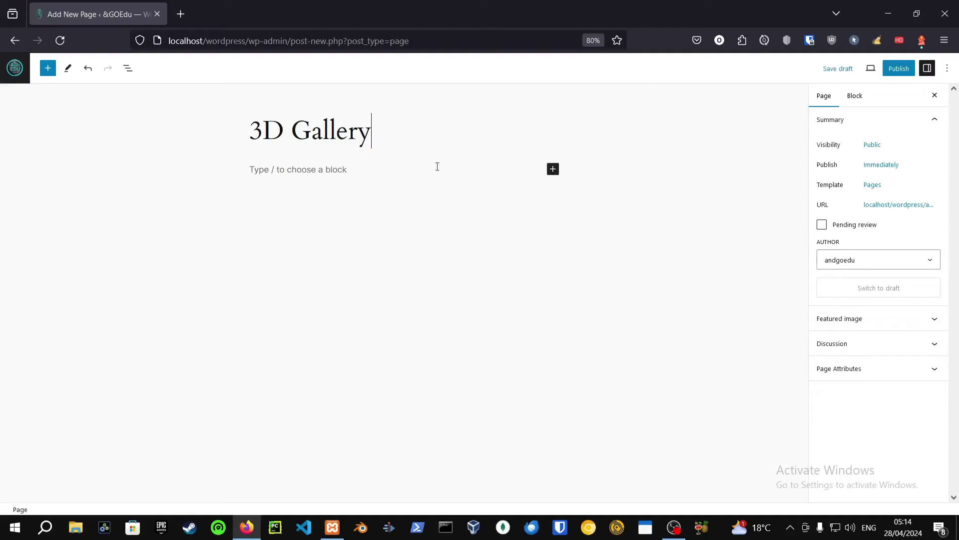
click(451, 169)
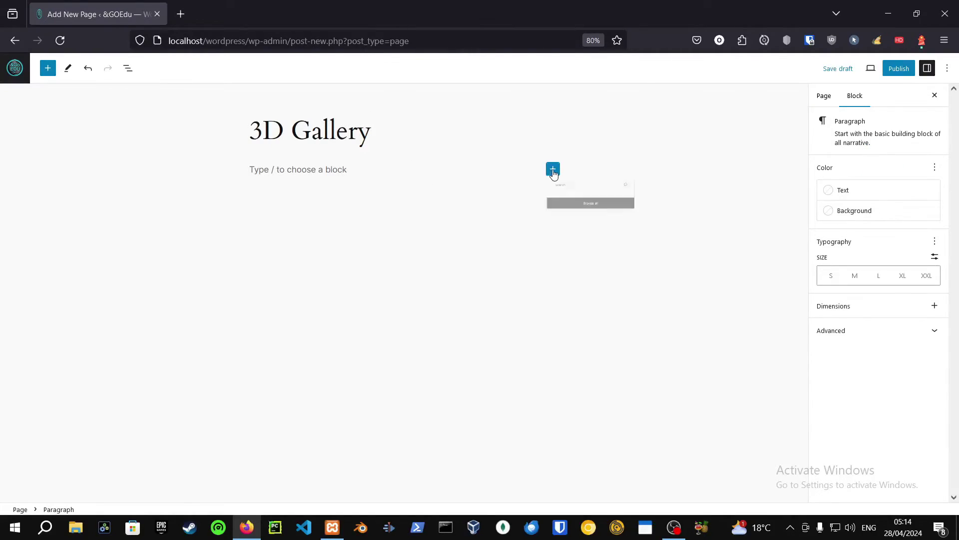
Step: Add a Shortcode block holding the pasted threepress shortcode and publish the page
click(552, 171)
text(short)
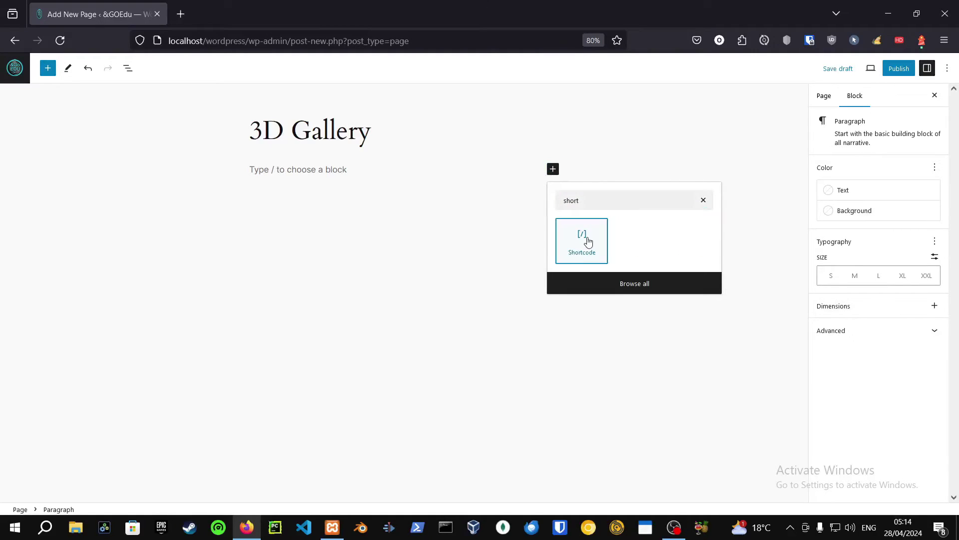
click(578, 235)
text([threepress name=new___gallery ground_dimensions=1,1,1 controls=orbit light=directional intensity=5 ambience=2 ambient_color=#ffffff cam_pos=1,1,1 initial_zoom=3 light_pos=1,1,1 zoom_speed=20 bg_color=linear-gradient(45deg,white,transparent) bloom_threshold=5 bloom_strength=5 fog_density=5 fog_color=#000000 model_id=2030 ground_tex_id=1023])
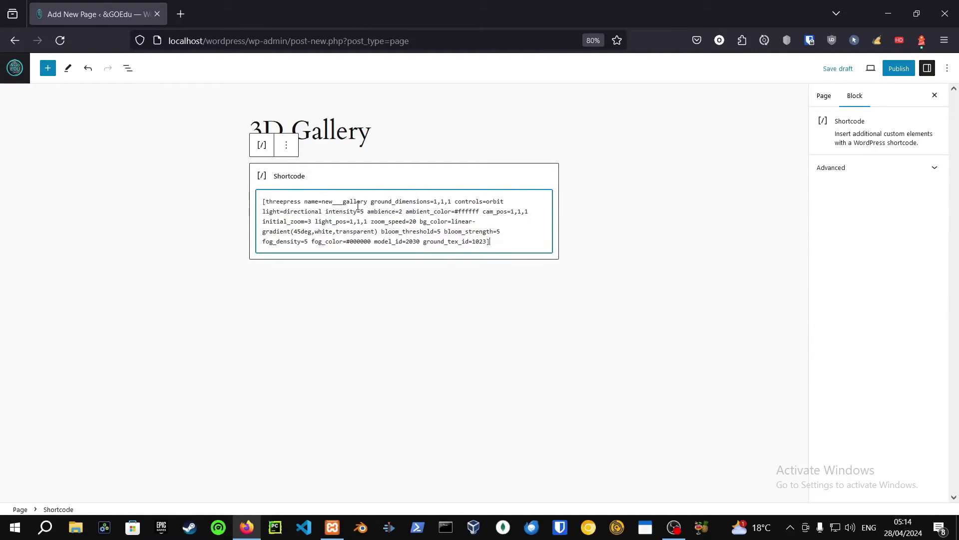
click(899, 69)
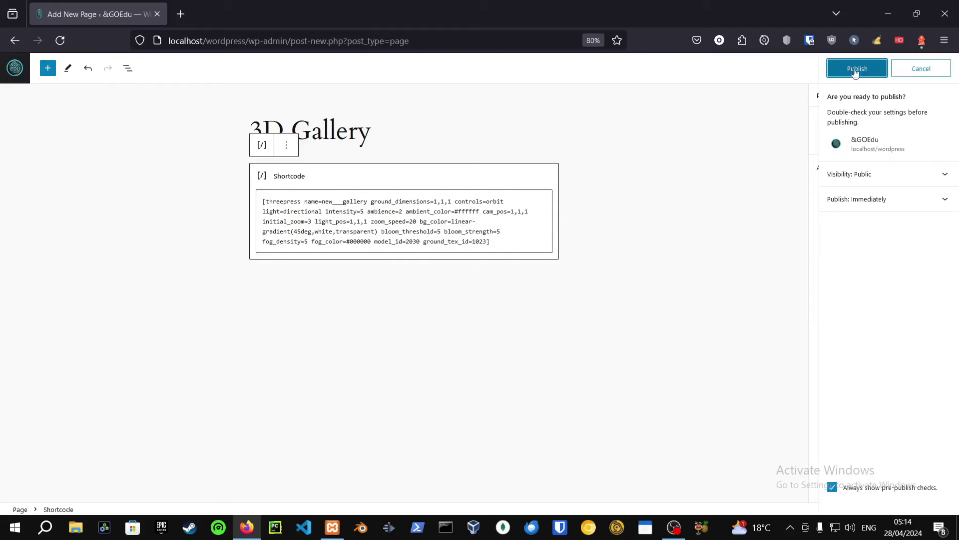
click(845, 72)
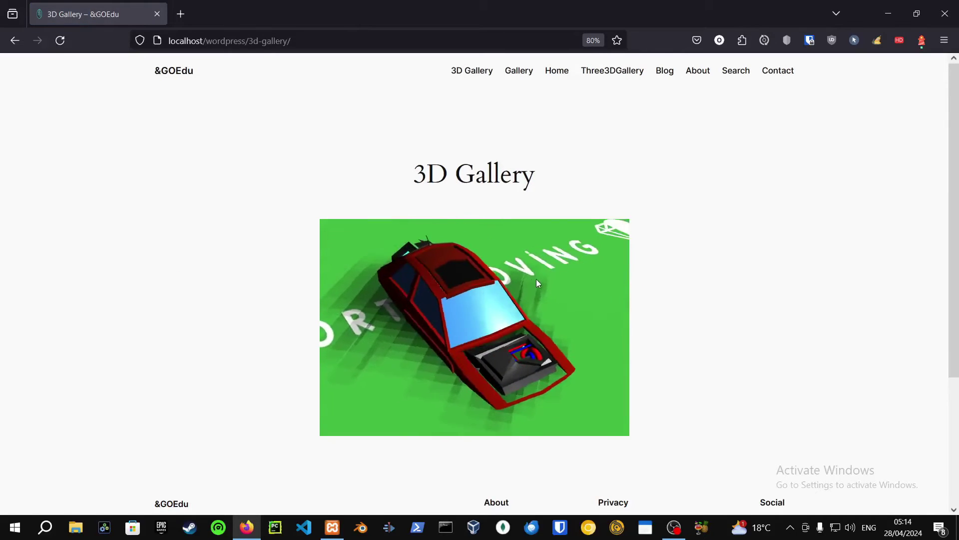
scroll(498, 221, down, 3)
scroll(499, 220, up, 2)
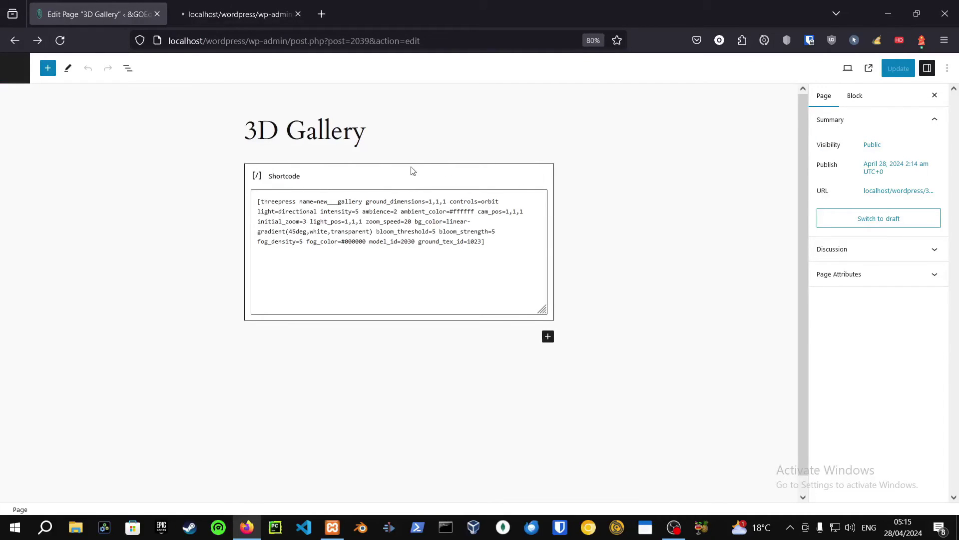
Step: Delete the old shortcode block from the 3D Gallery page
click(411, 172)
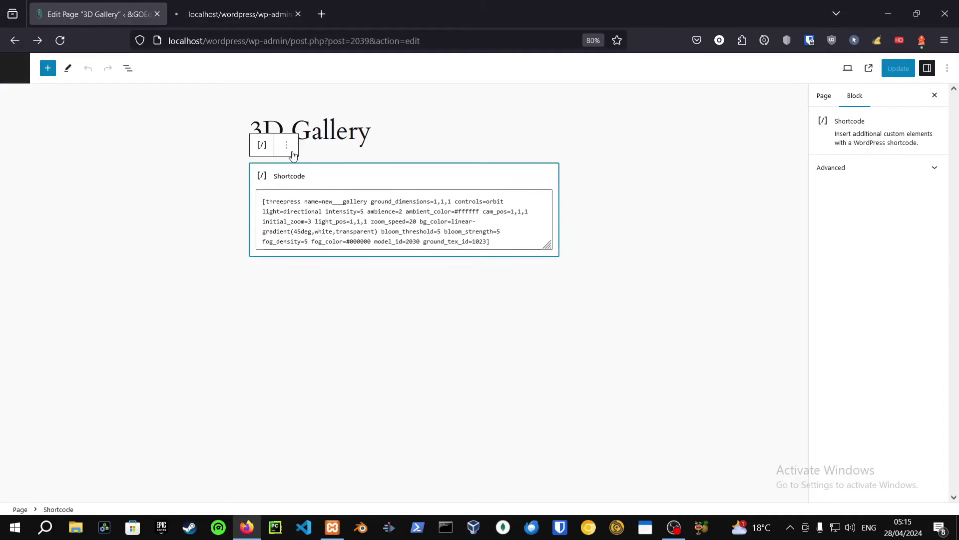
click(286, 145)
click(306, 339)
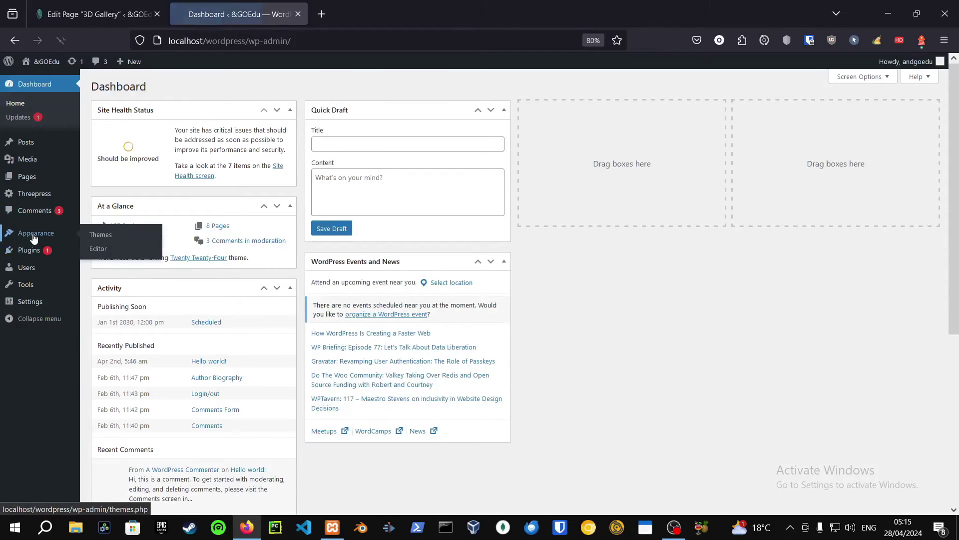
Step: Select the Sample Car for Threepress shortcode in Threepress's galleries list
click(27, 198)
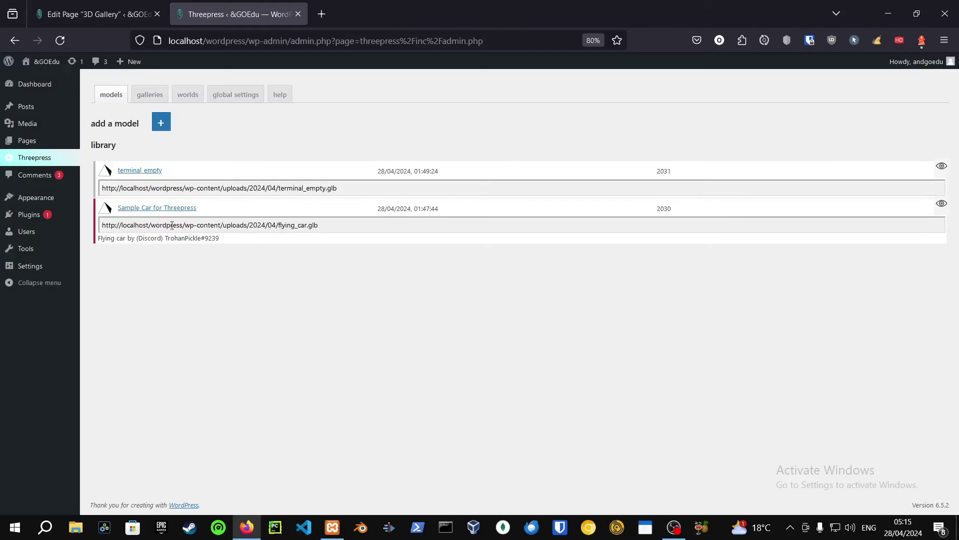
double_click(166, 224)
click(273, 142)
click(150, 95)
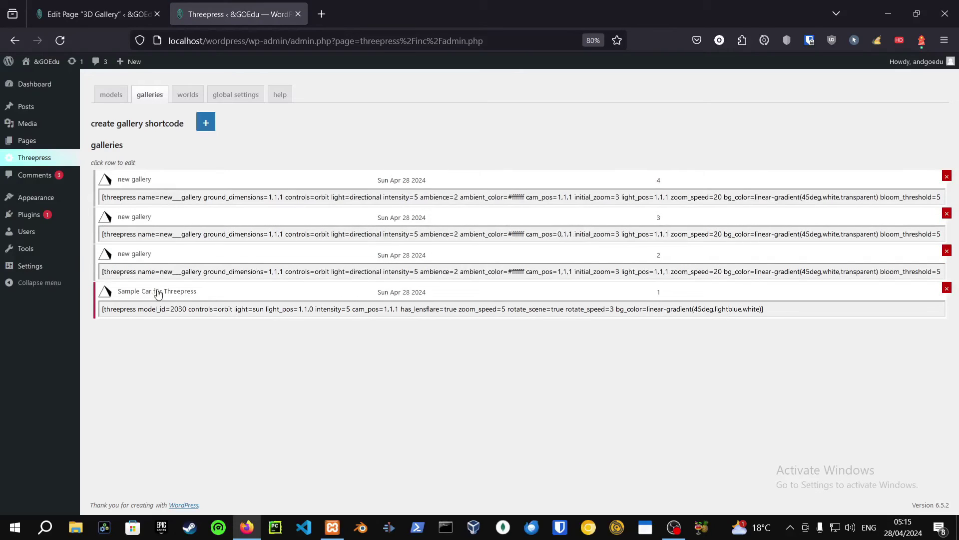
triple_click(184, 307)
key(ctrl+c)
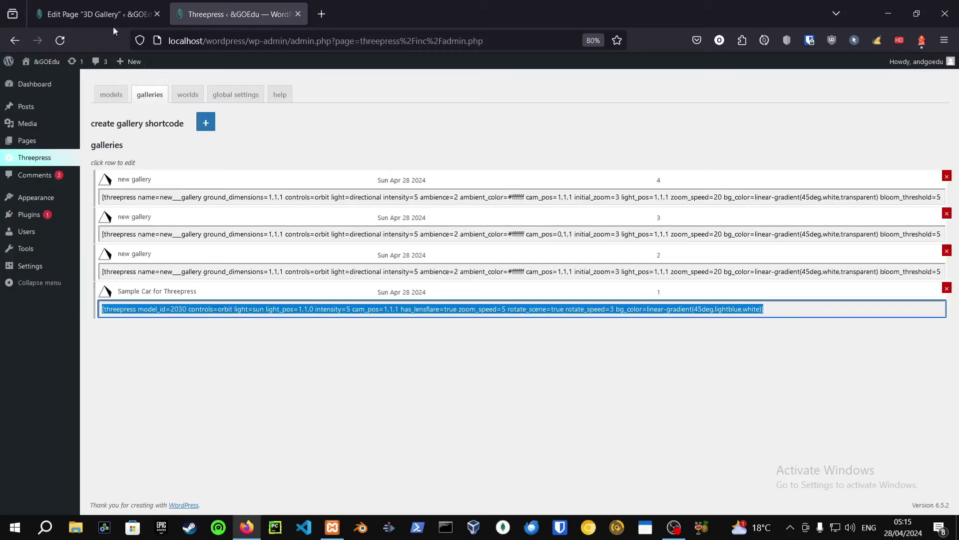
Step: Paste the Sample Car shortcode into the 3D Gallery page, update it, and view it live
click(113, 18)
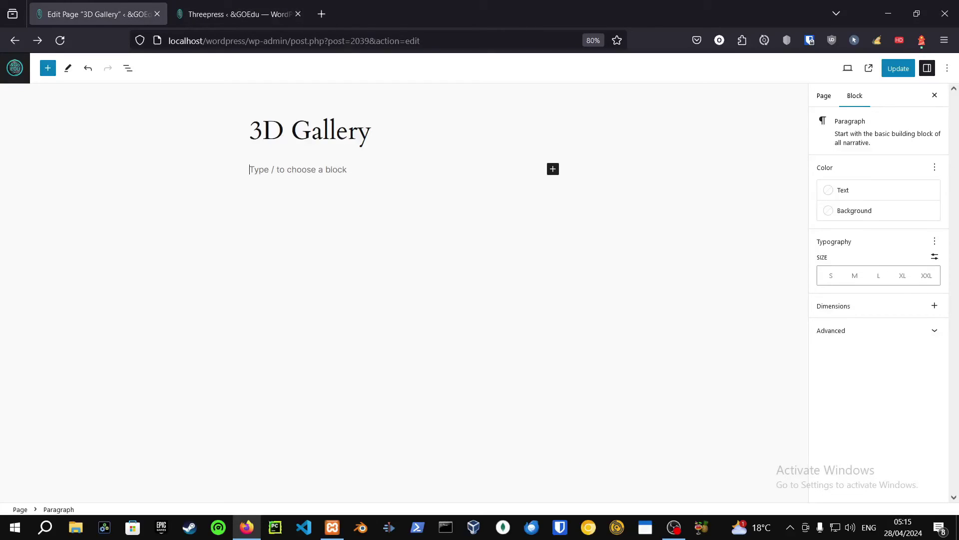
key(ctrl+v)
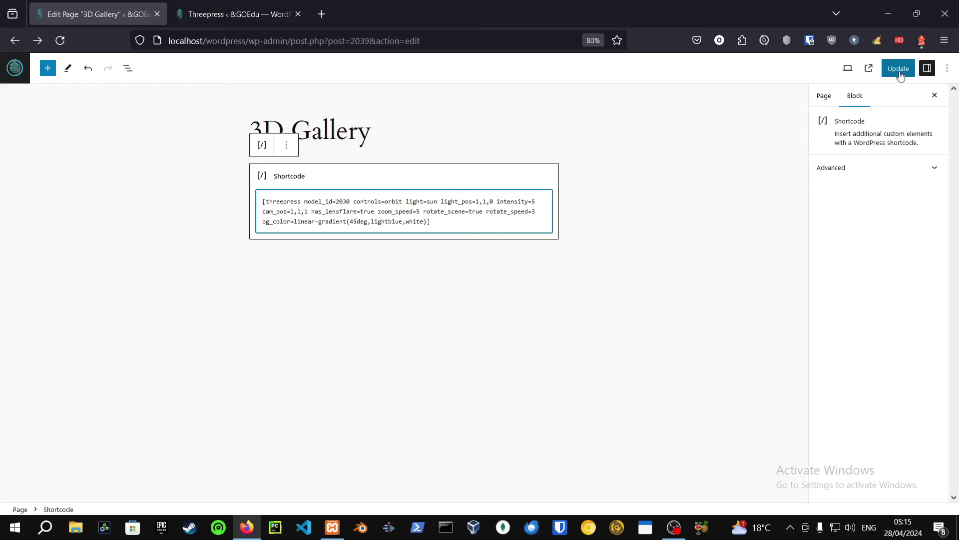
click(900, 72)
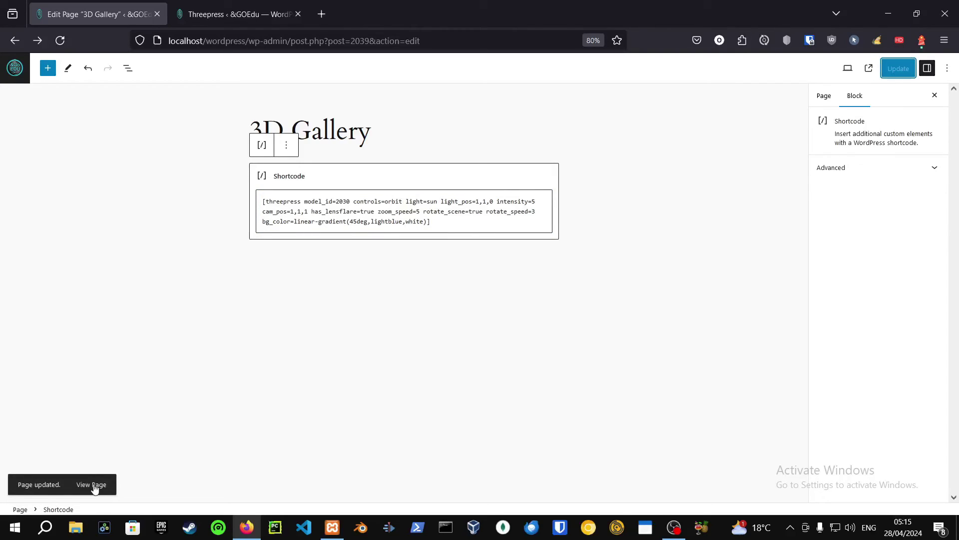
click(91, 485)
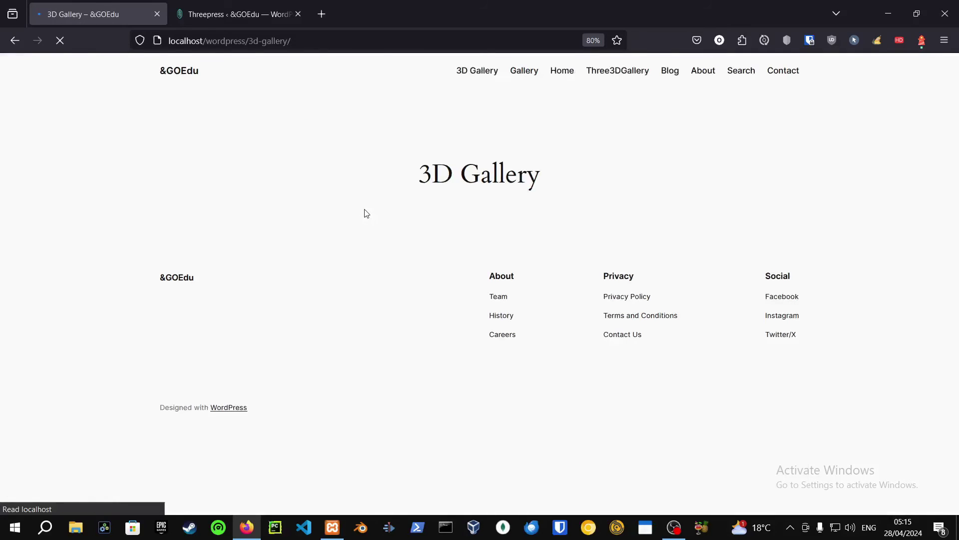